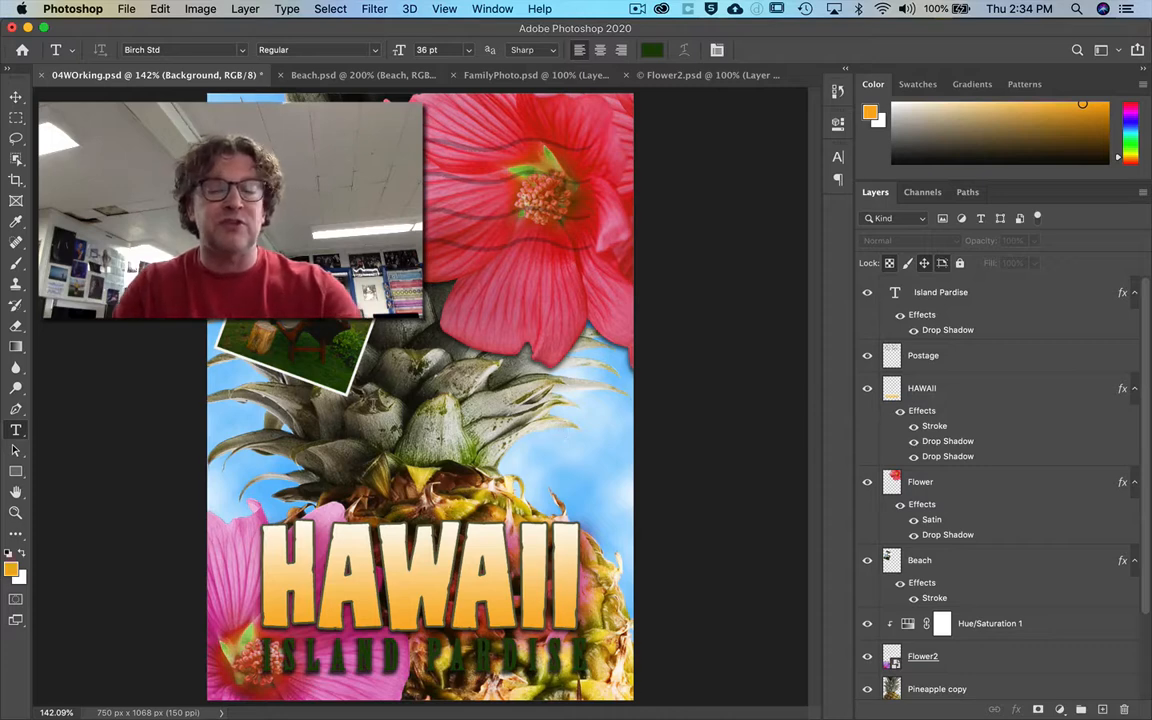
- Select the whole Island Pardise text line under HAWAII and enlarge its font size to 39 pt
{"action": "left_click", "coordinate": [417, 649]}
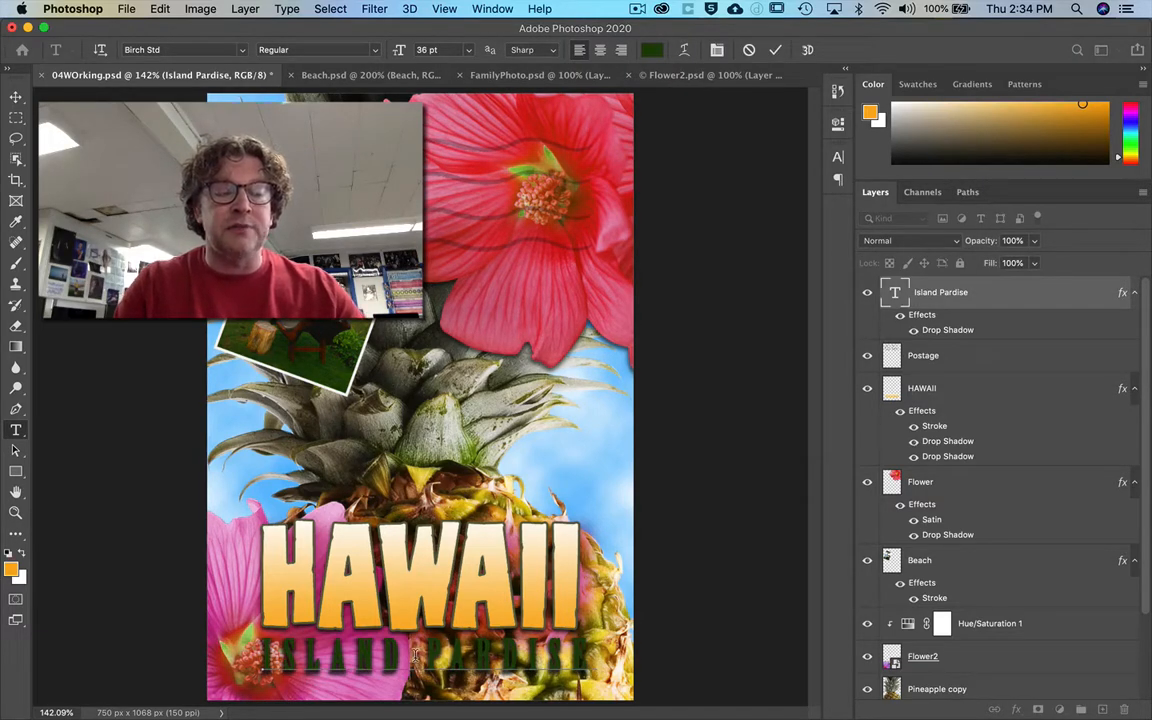
{"action": "triple_click", "coordinate": [417, 655]}
{"action": "left_click", "coordinate": [416, 656]}
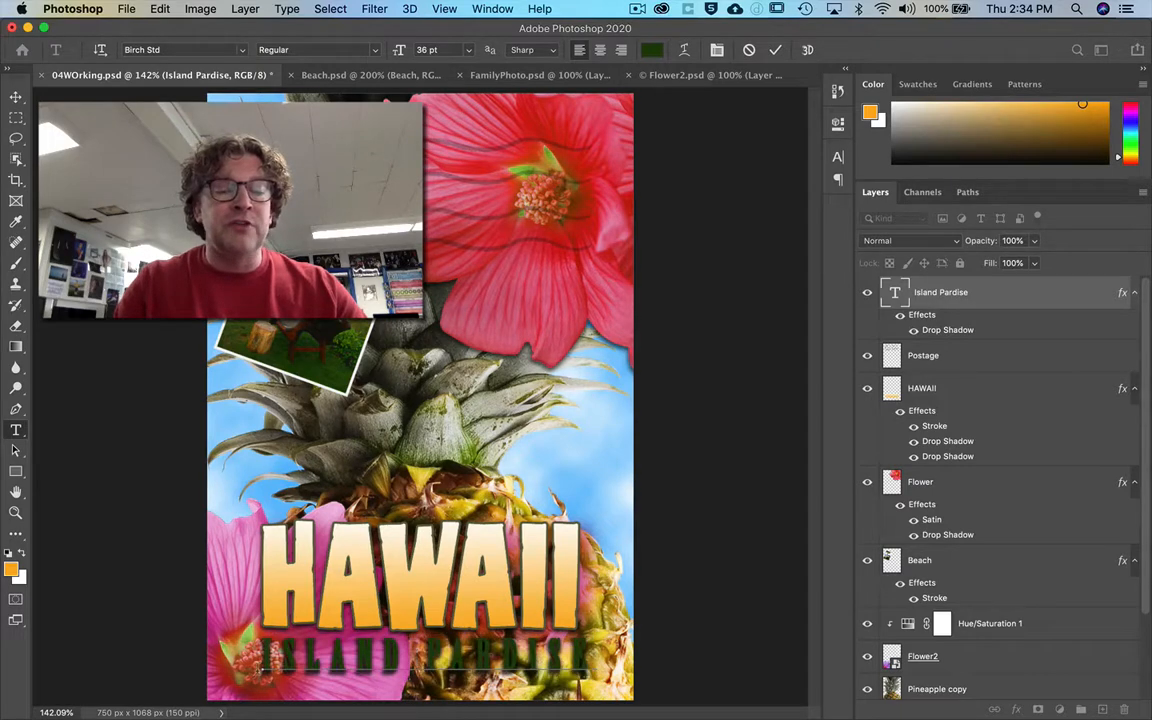
{"action": "triple_click", "coordinate": [414, 656]}
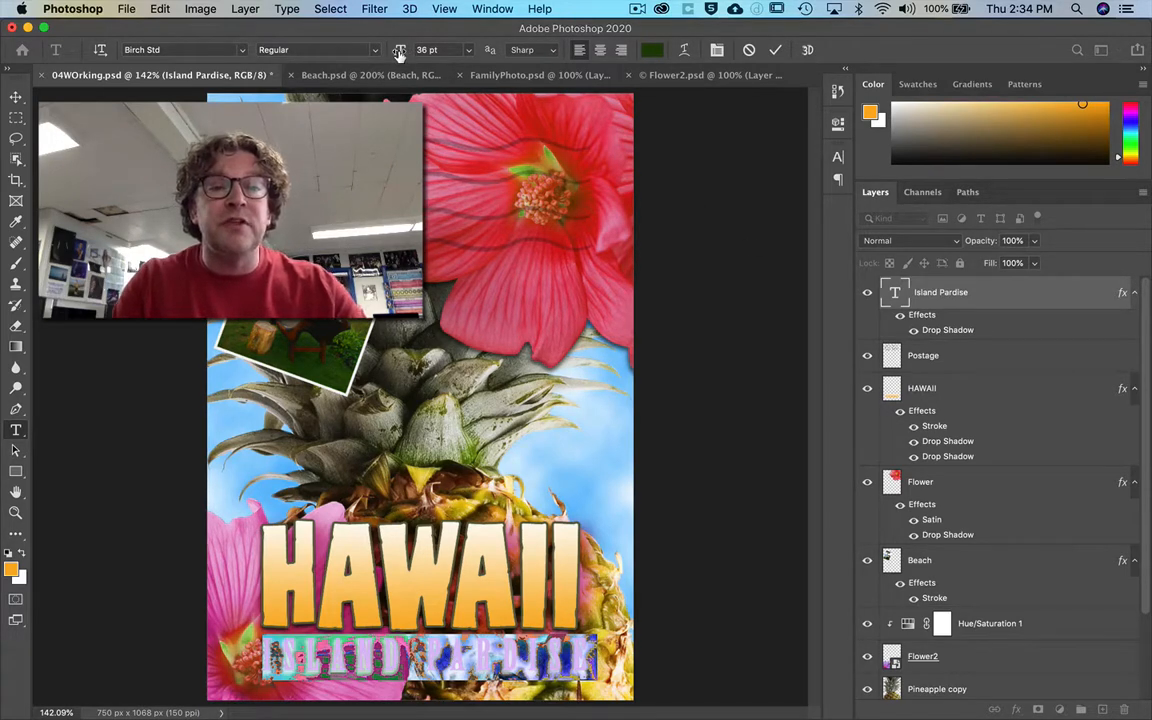
{"action": "mouse_move", "coordinate": [399, 53]}
{"action": "left_mouse_down"}
{"action": "mouse_move", "coordinate": [411, 55]}
{"action": "mouse_move", "coordinate": [400, 52]}
{"action": "left_mouse_up"}
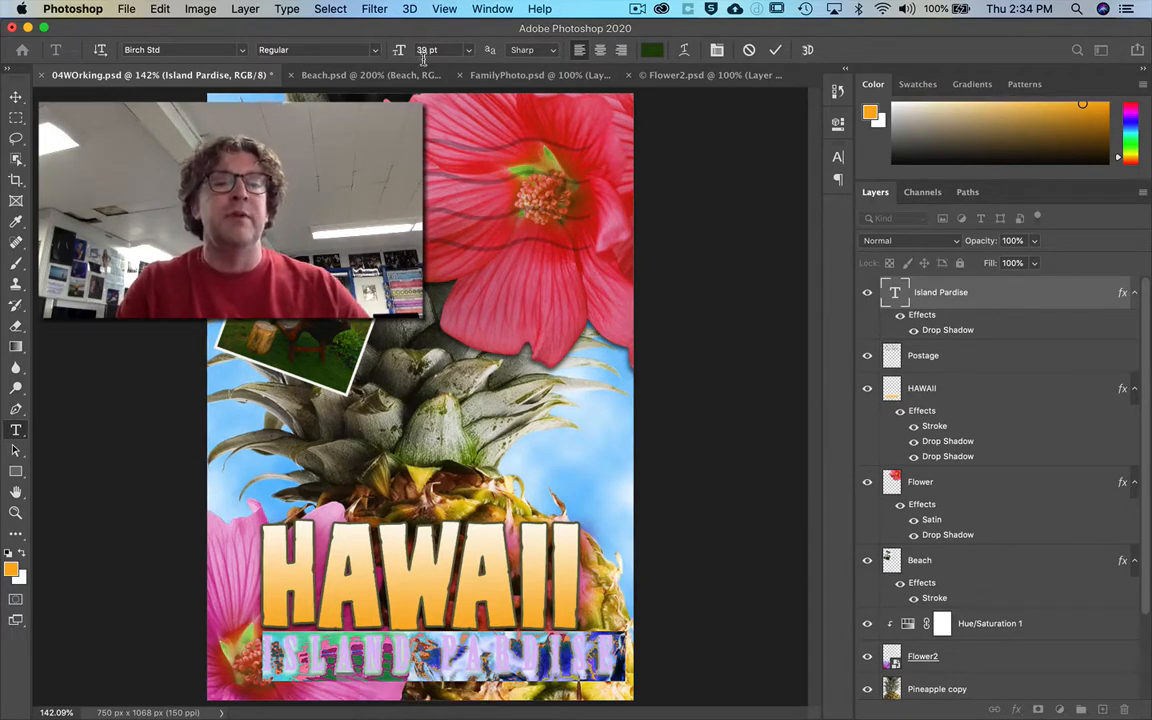
- Reduce the selected Island Pardise text to 36 pt, hide the selection highlight and finish the text edit
{"action": "key", "text": "super+shift+comma"}
{"action": "key", "text": "super+shift+comma"}
{"action": "key", "text": "super+shift+comma"}
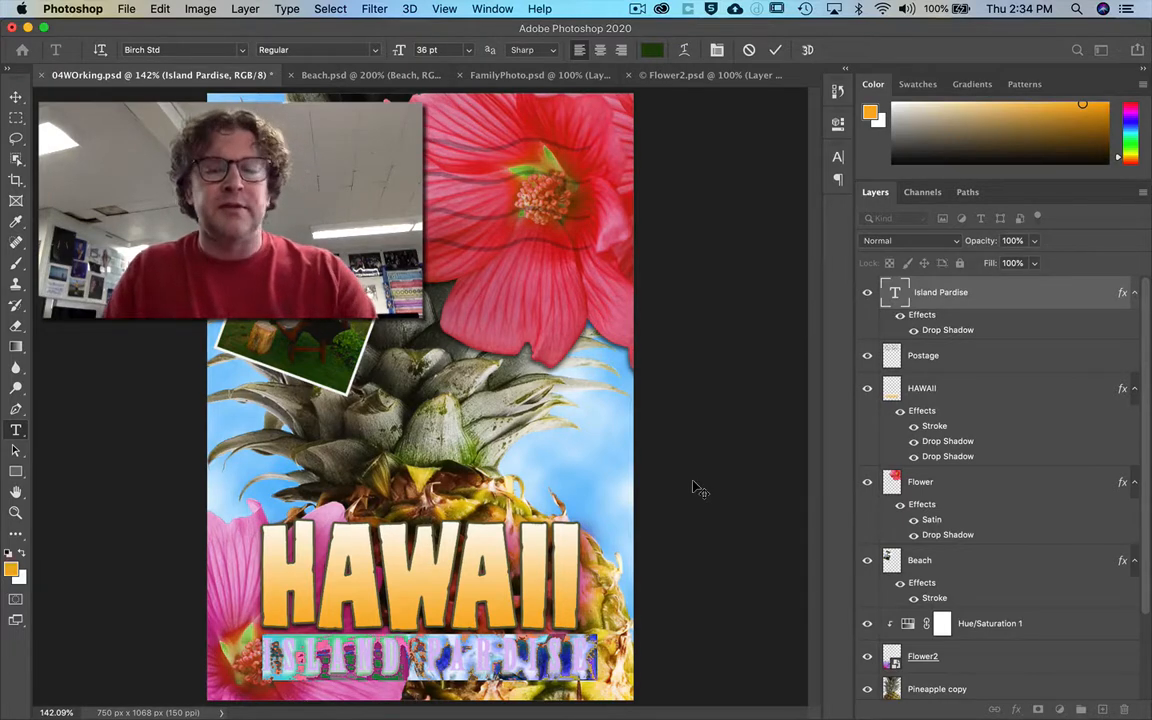
{"action": "key", "text": "super+h"}
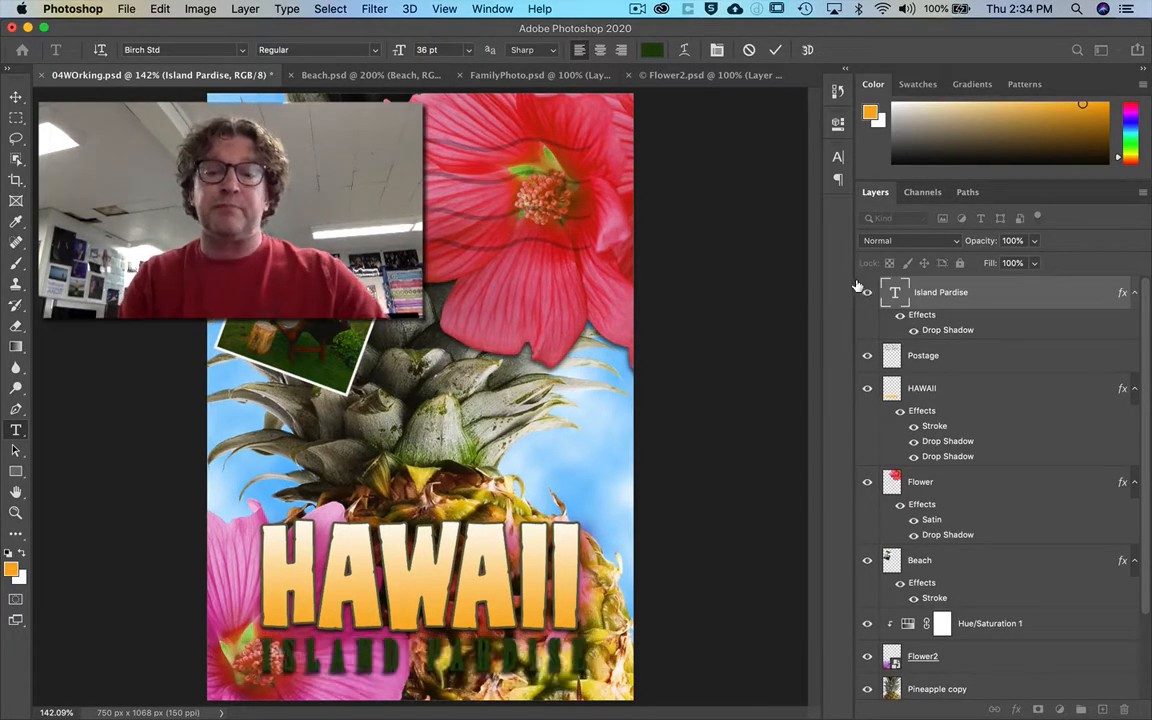
{"action": "left_click", "coordinate": [857, 287]}
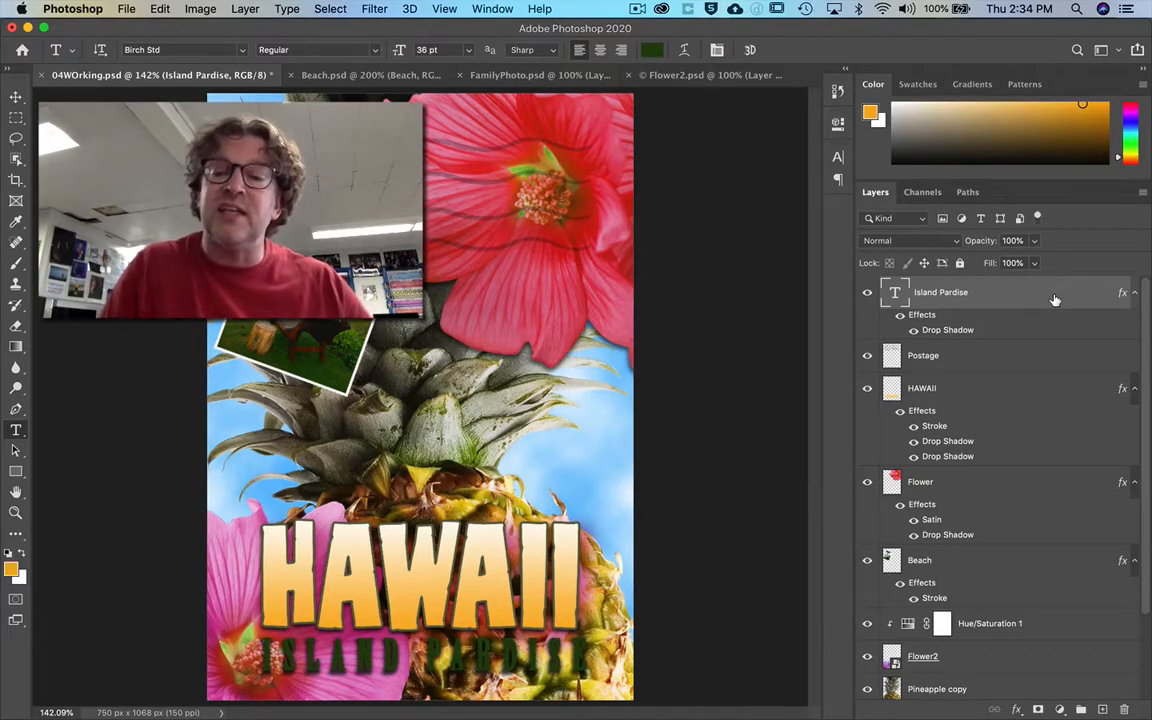
- Set the Island Pardise text layer's font size to 32 pt and its letter tracking to 290
{"action": "left_click", "coordinate": [1024, 358]}
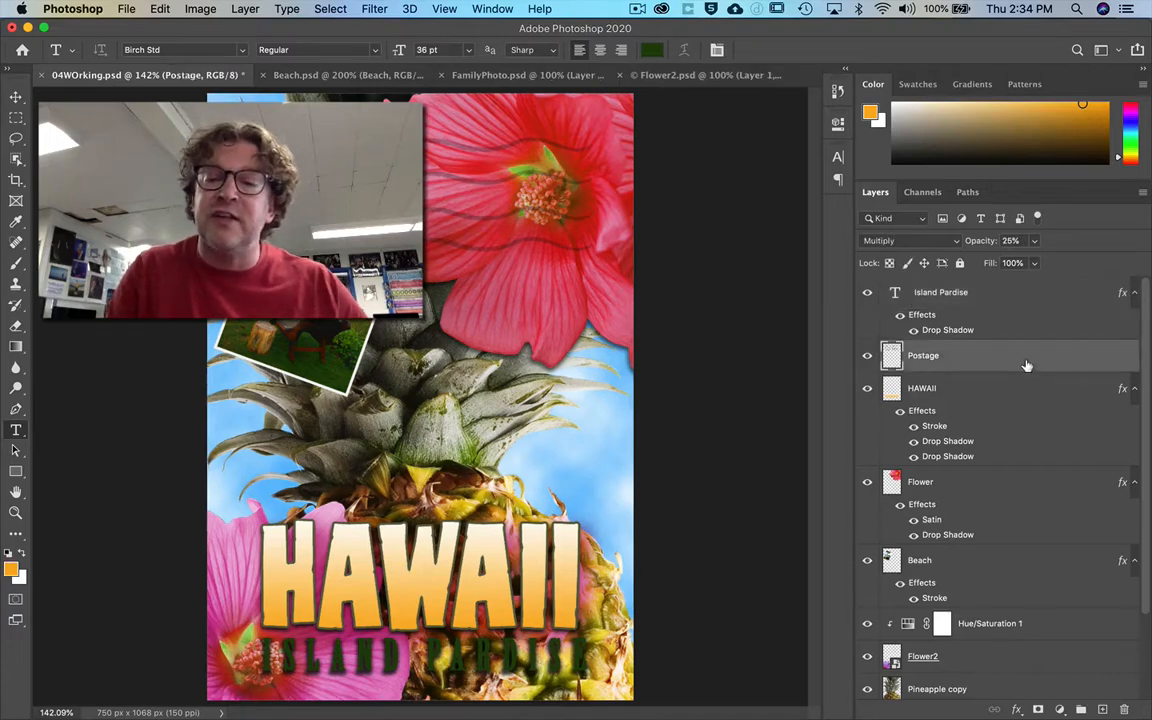
{"action": "left_click", "coordinate": [1027, 294]}
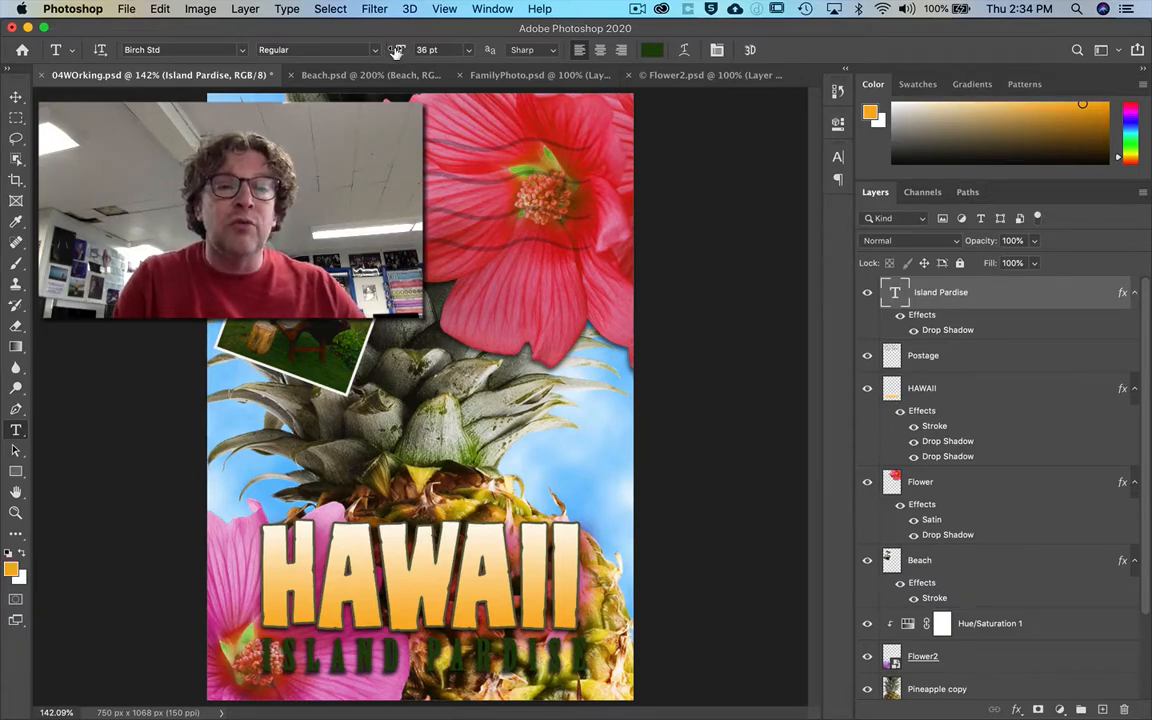
{"action": "mouse_move", "coordinate": [397, 51]}
{"action": "left_mouse_down"}
{"action": "mouse_move", "coordinate": [410, 52]}
{"action": "mouse_move", "coordinate": [372, 50]}
{"action": "mouse_move", "coordinate": [398, 54]}
{"action": "mouse_move", "coordinate": [388, 52]}
{"action": "left_mouse_up"}
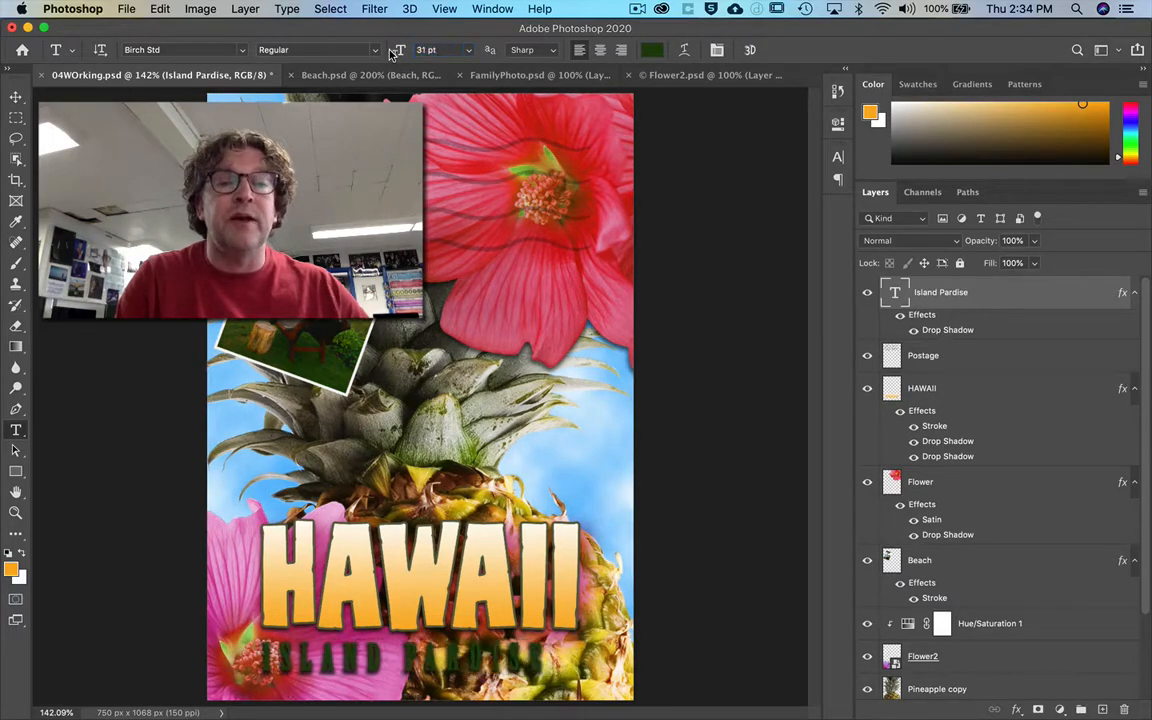
{"action": "left_click", "coordinate": [441, 49]}
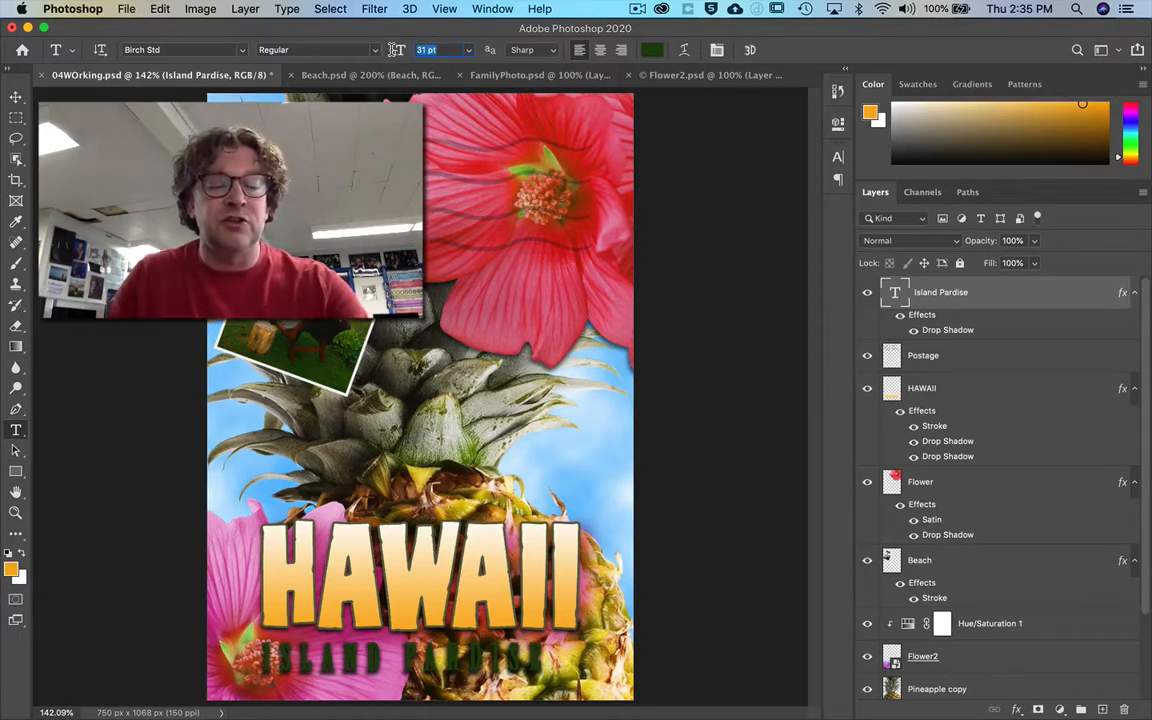
{"action": "type", "text": "32"}
{"action": "key", "text": "Tab"}
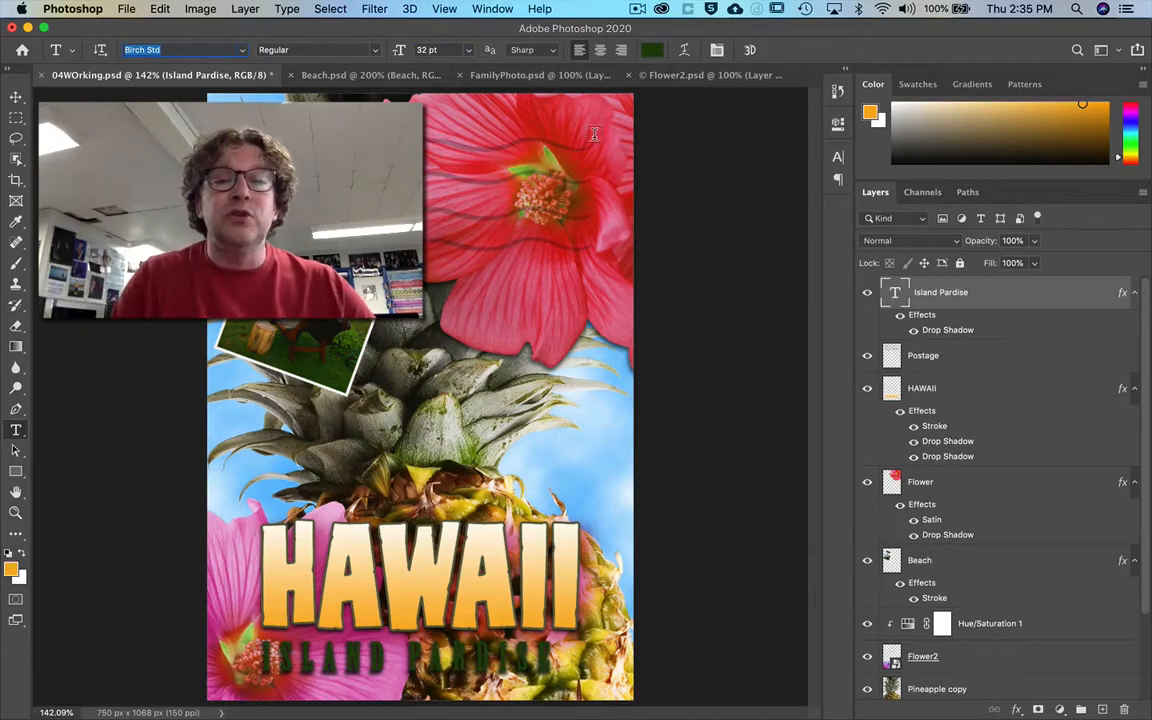
{"action": "left_click", "coordinate": [717, 51]}
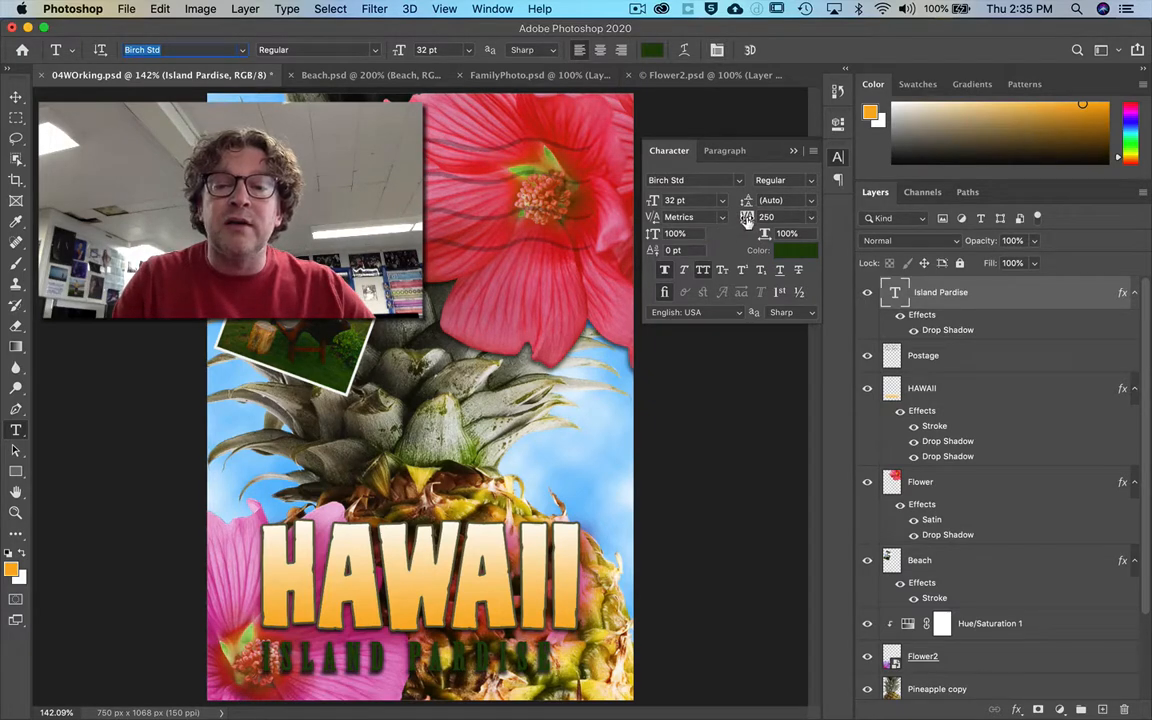
{"action": "left_click_drag", "start_coordinate": [746, 219], "coordinate": [748, 220]}
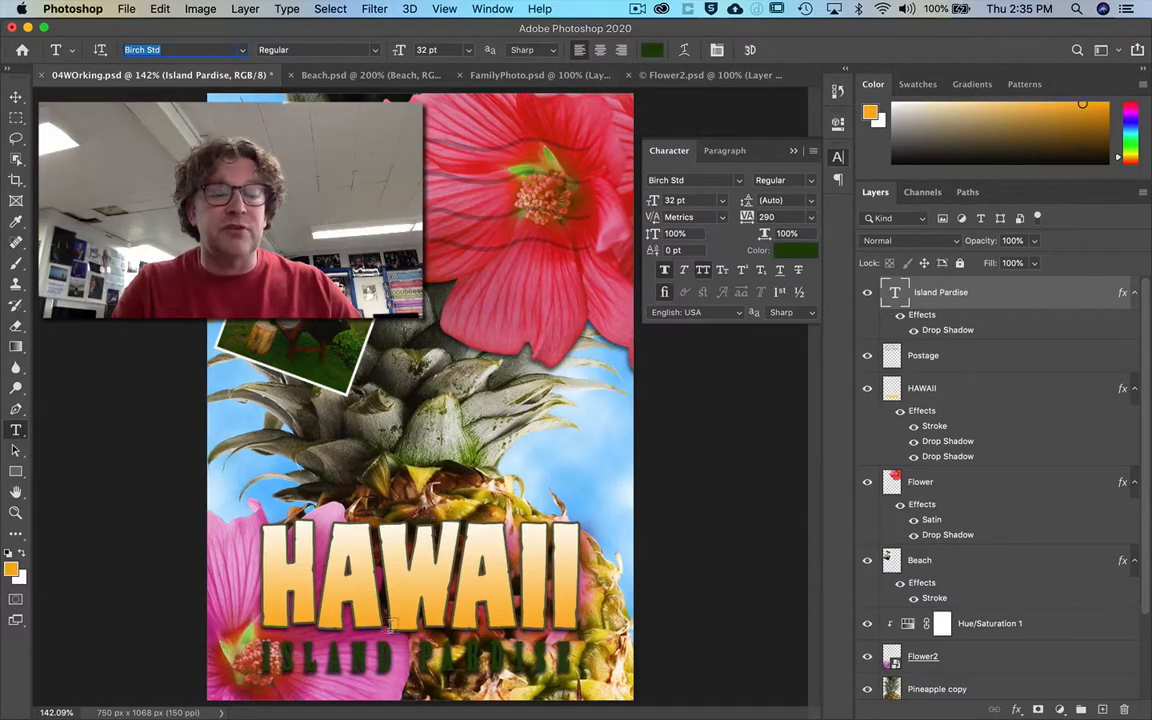
- Insert "of" between the two words of the Island Pardise text and set only that word to 43 pt
{"action": "left_click", "coordinate": [410, 655]}
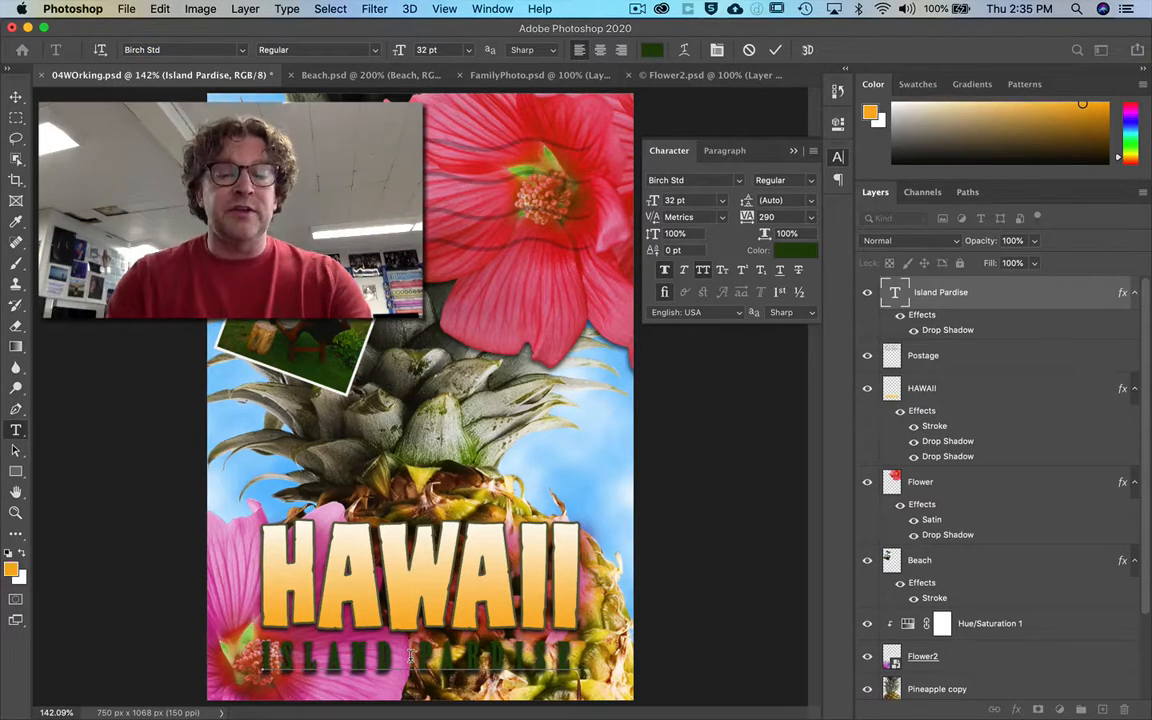
{"action": "type", "text": "of"}
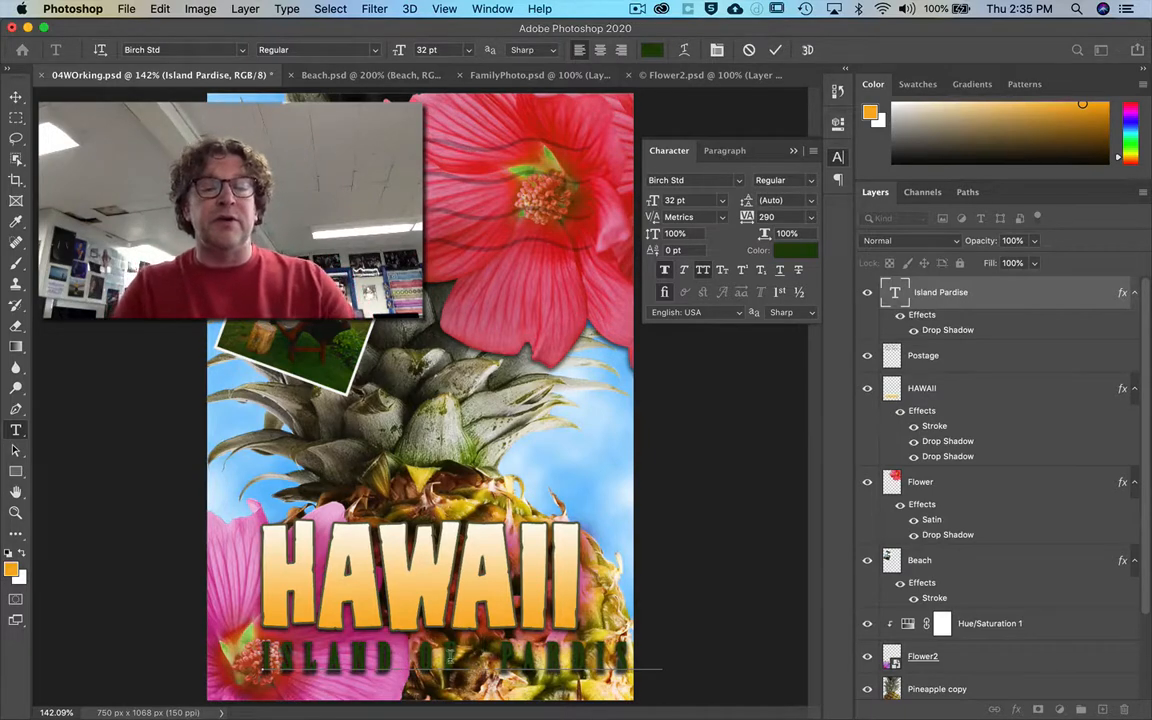
{"action": "left_click_drag", "start_coordinate": [466, 656], "coordinate": [422, 655]}
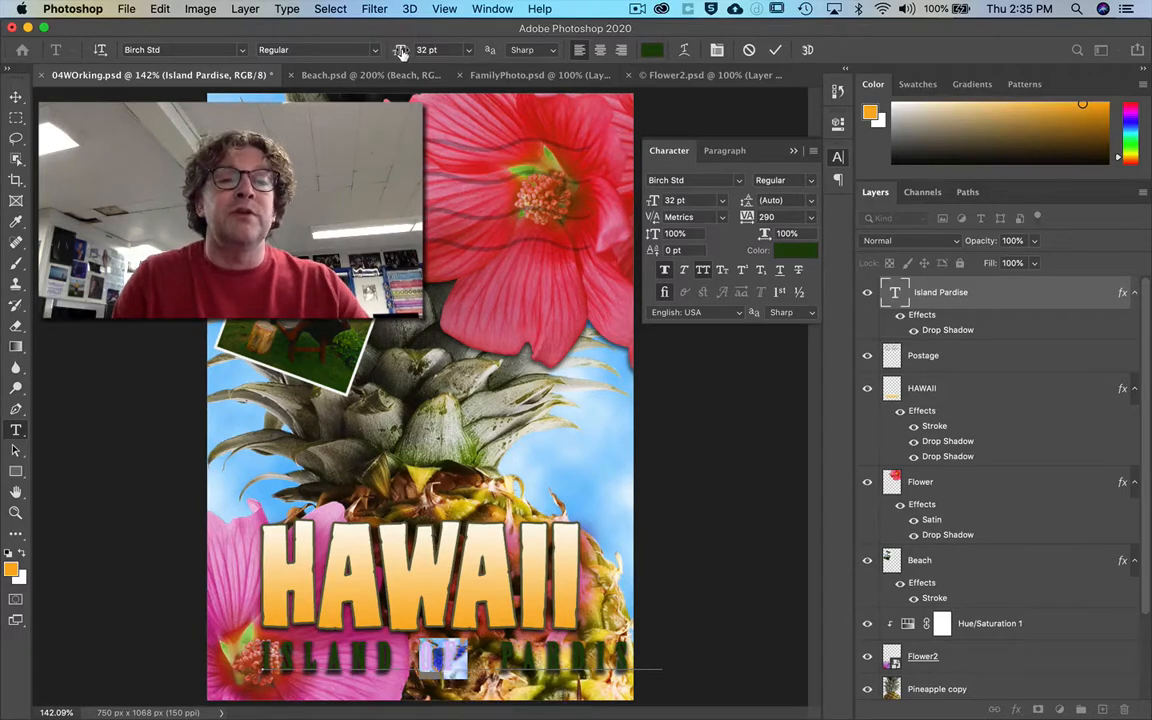
{"action": "left_click_drag", "start_coordinate": [396, 50], "coordinate": [403, 51]}
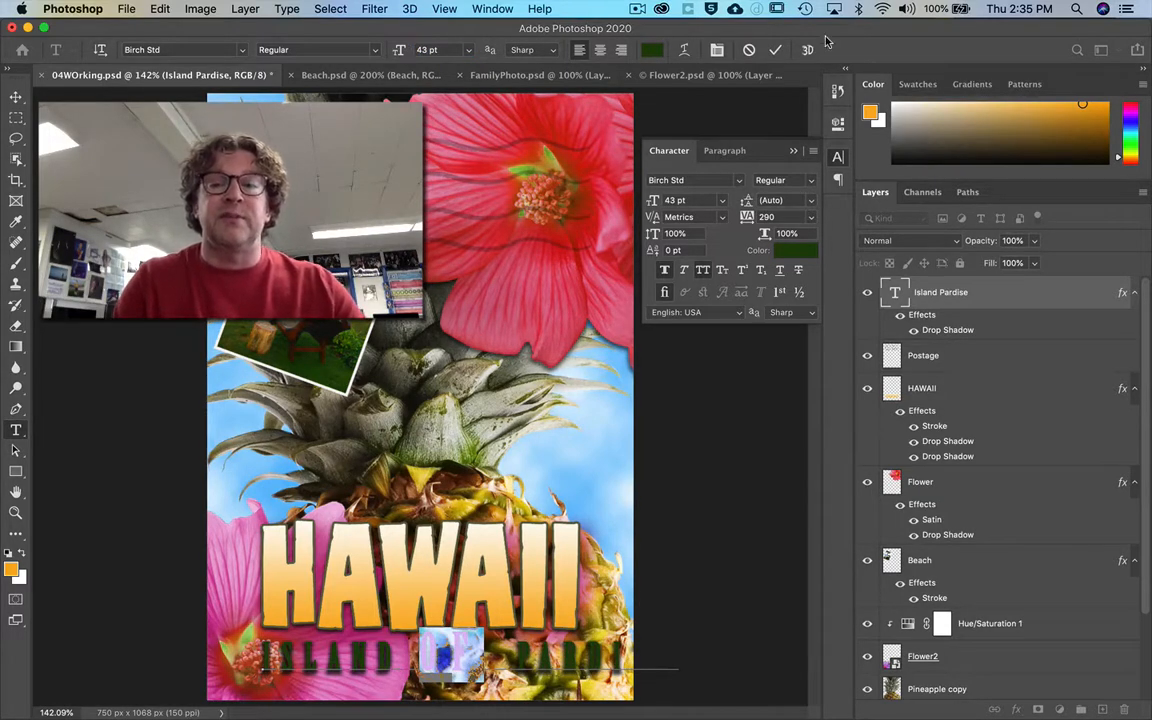
{"action": "left_click", "coordinate": [776, 50]}
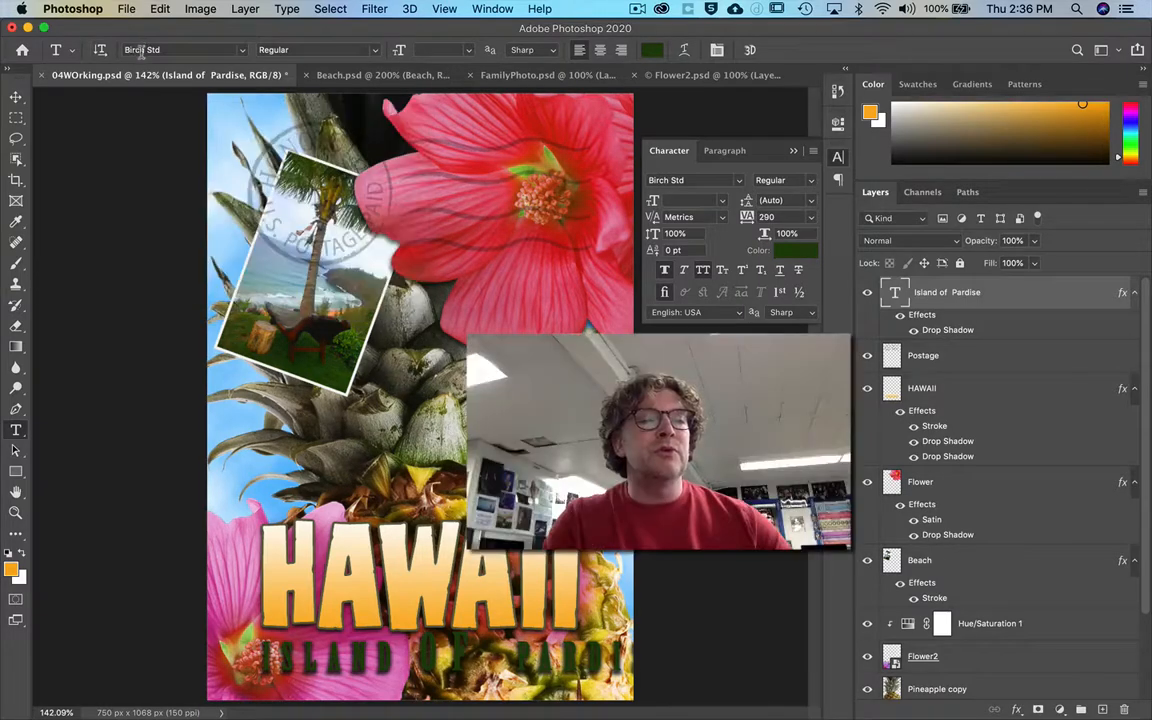
- Try Abadi MT Condensed Extra Bold and American Typewriter as the whole text layer's font, and undo the font change
{"action": "left_click", "coordinate": [242, 50]}
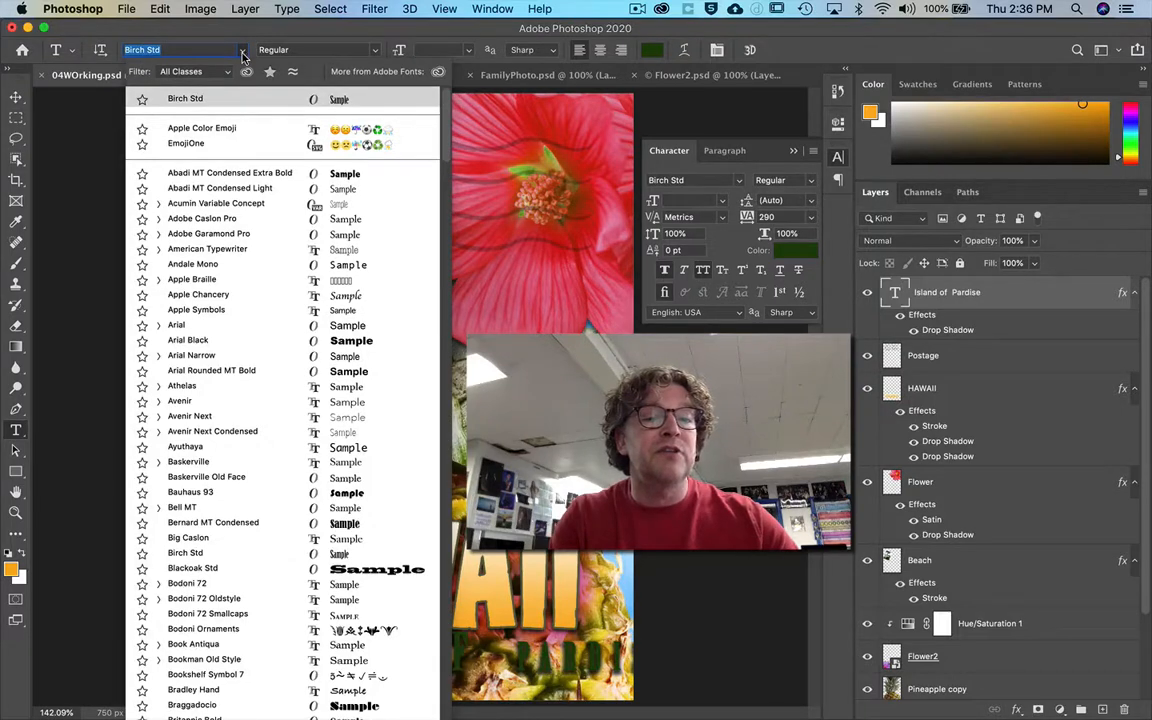
{"action": "left_click", "coordinate": [179, 177]}
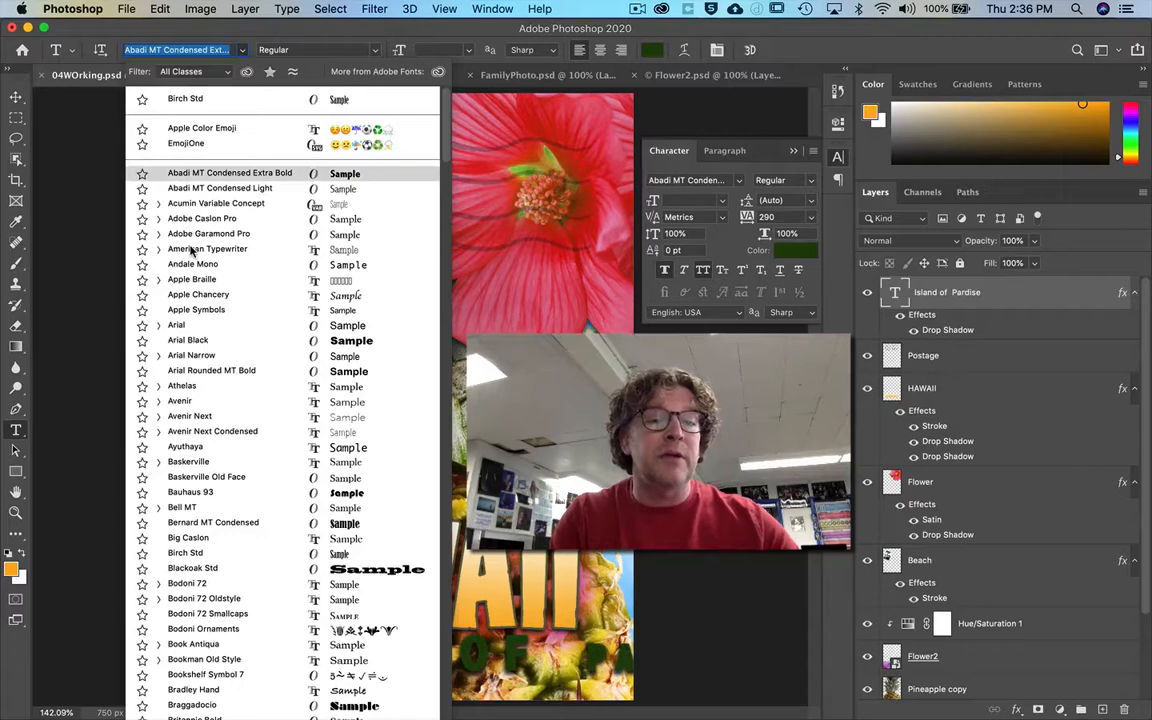
{"action": "left_click", "coordinate": [215, 249]}
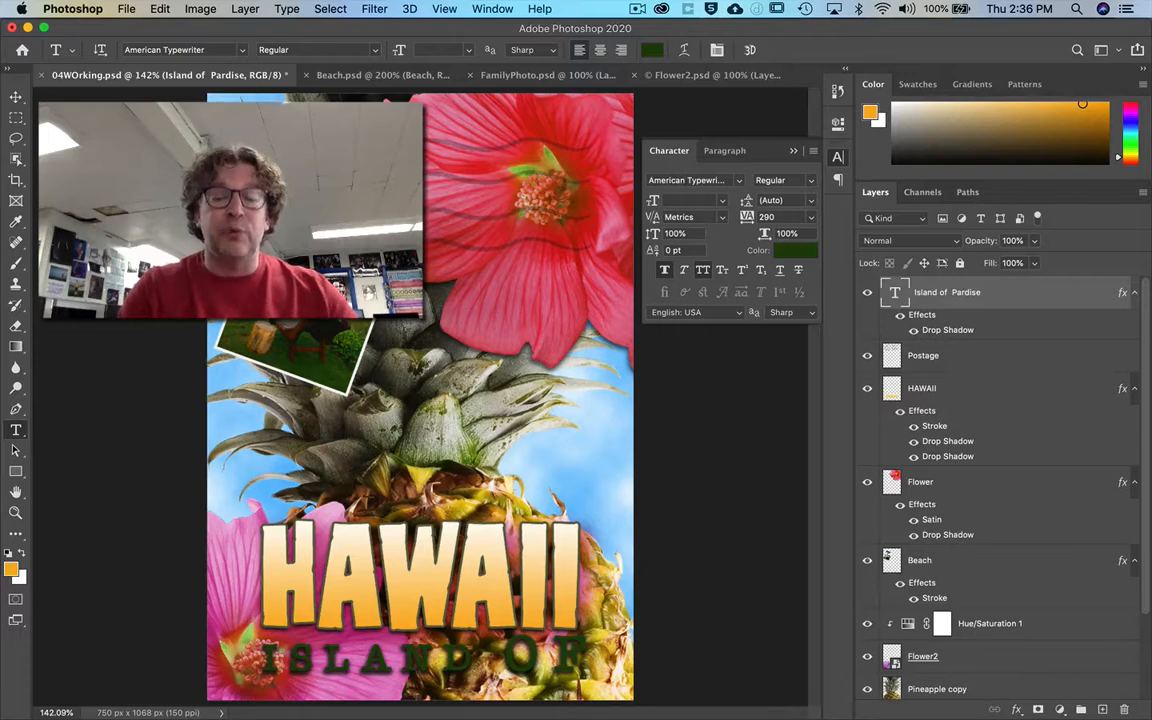
{"action": "key", "text": "super+z"}
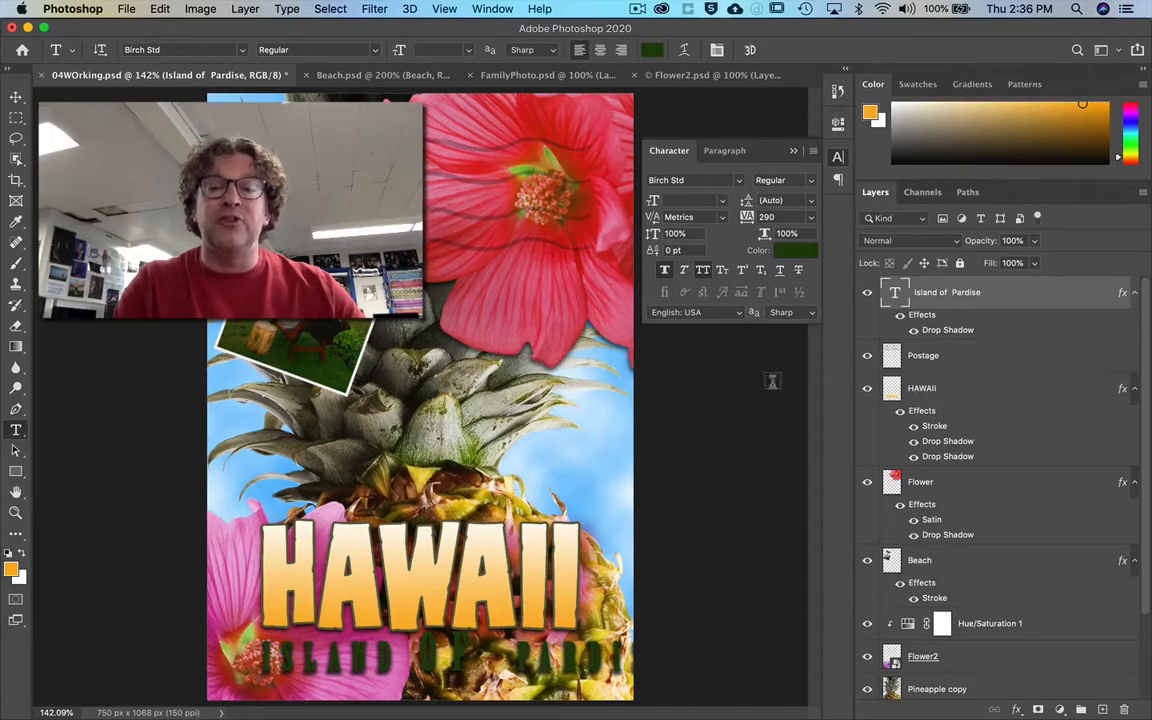
- Revert the document through its history to the state before the word "of" was inserted
{"action": "left_click", "coordinate": [838, 91]}
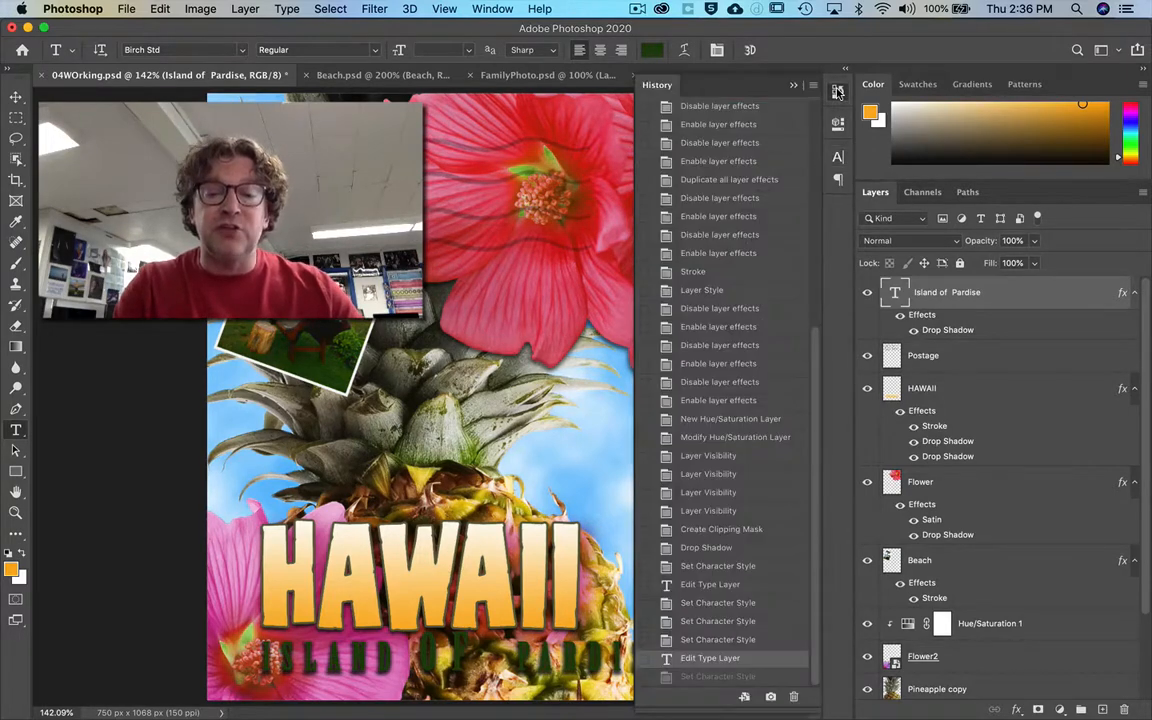
{"action": "left_click", "coordinate": [739, 641]}
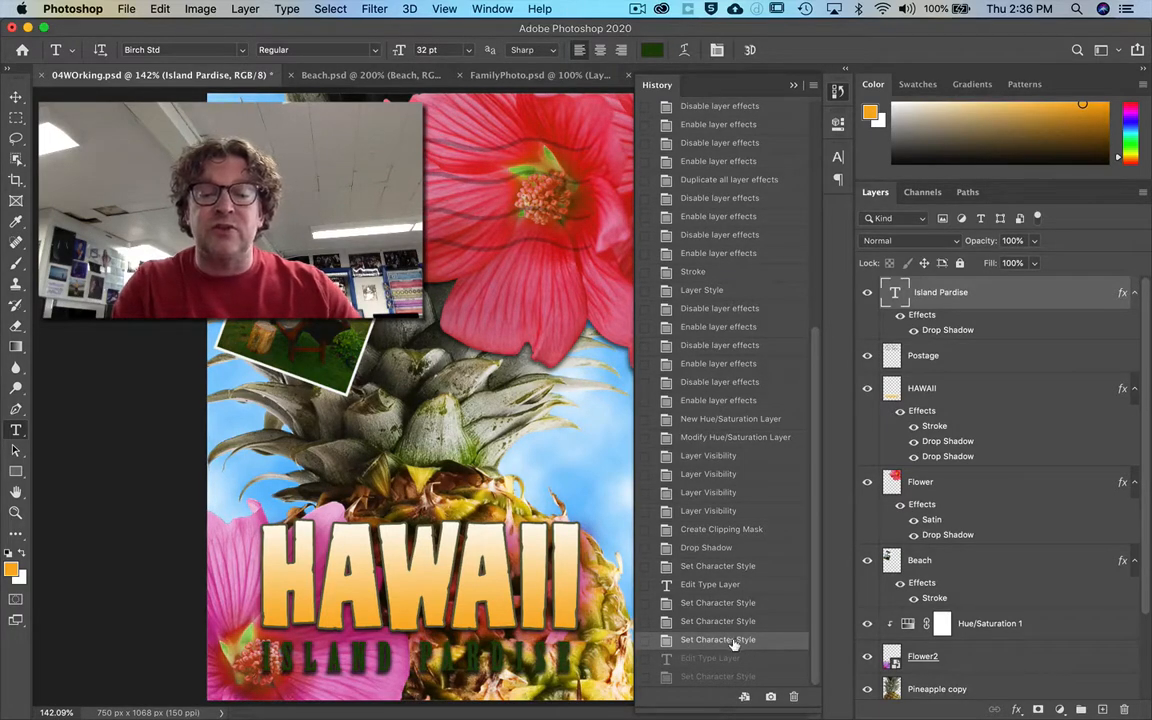
{"action": "left_click", "coordinate": [836, 92]}
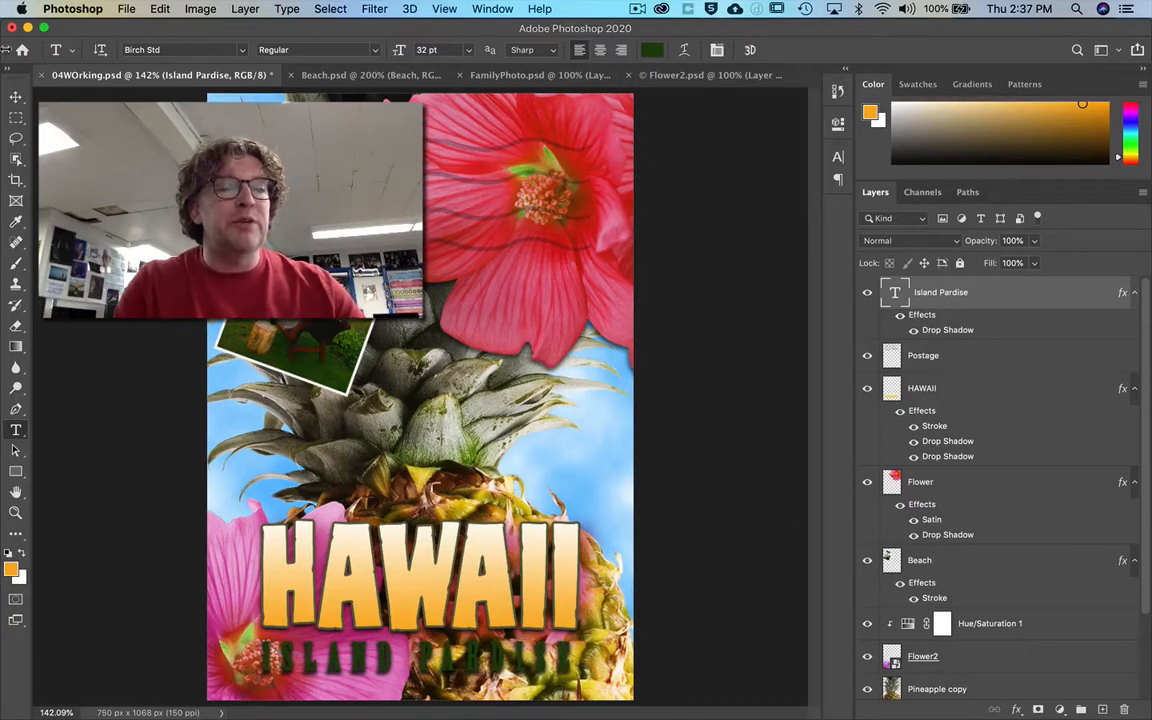
- Move the Island Pardise text slightly to the right so it sits centred beneath HAWAII
{"action": "left_click", "coordinate": [16, 97]}
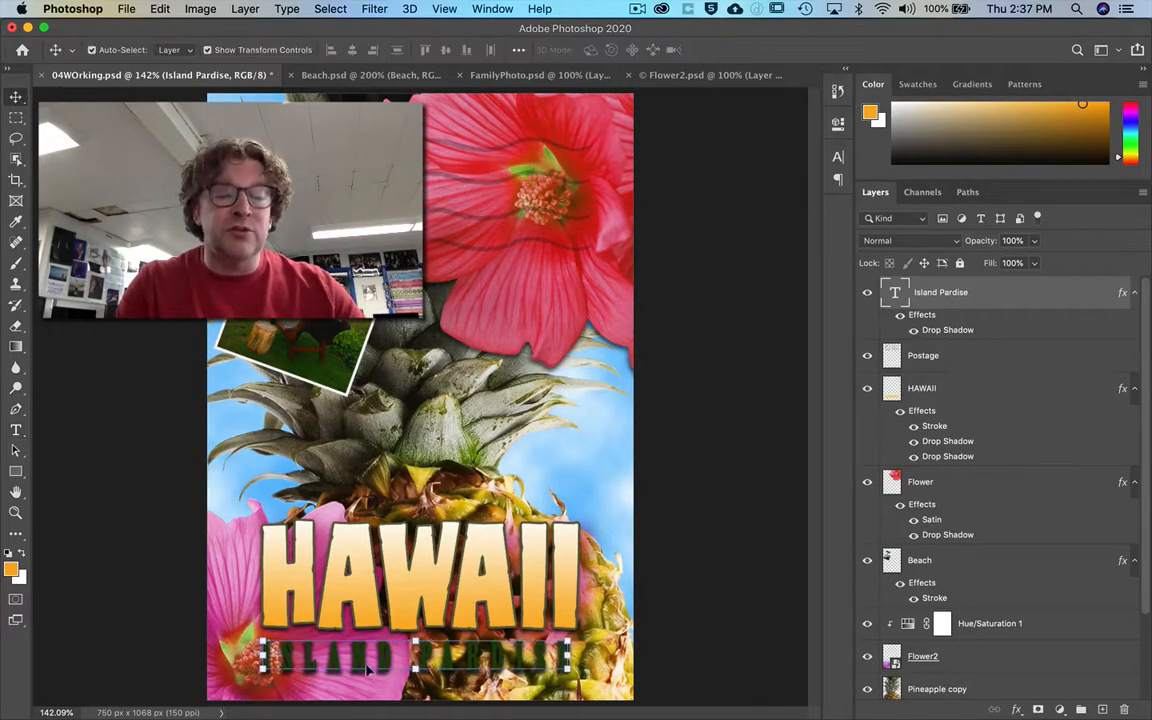
{"action": "left_click_drag", "start_coordinate": [346, 660], "coordinate": [361, 660]}
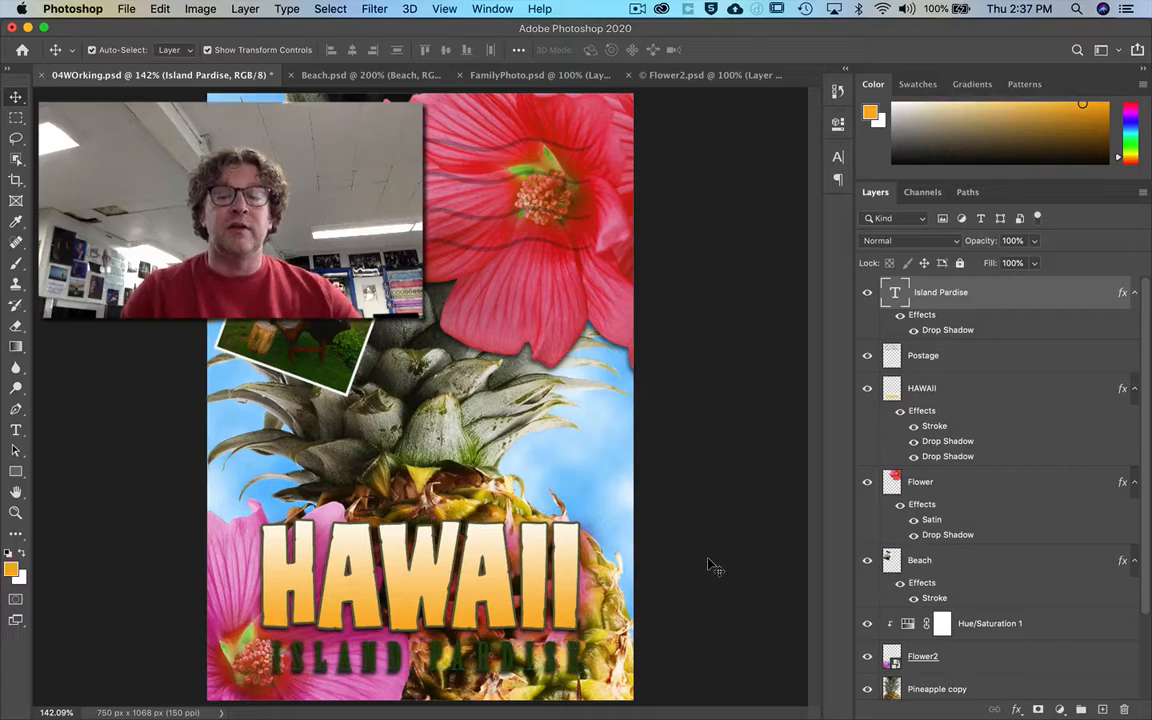